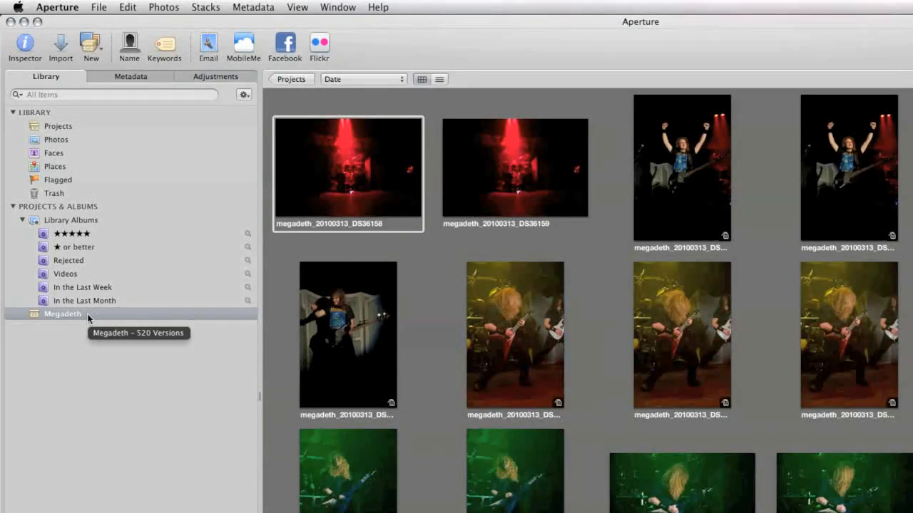
Step: Create a smart album in the Megadeth project that includes photos with the Dave Mustaine keyword
{"action": "left_click", "coordinate": [91, 50]}
{"action": "left_click", "coordinate": [91, 50]}
{"action": "left_click", "coordinate": [91, 50]}
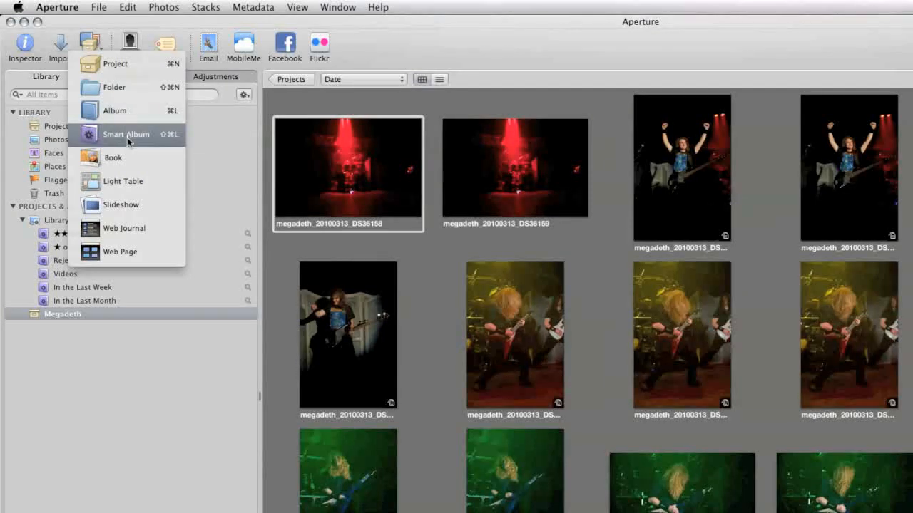
{"action": "left_click", "coordinate": [127, 135]}
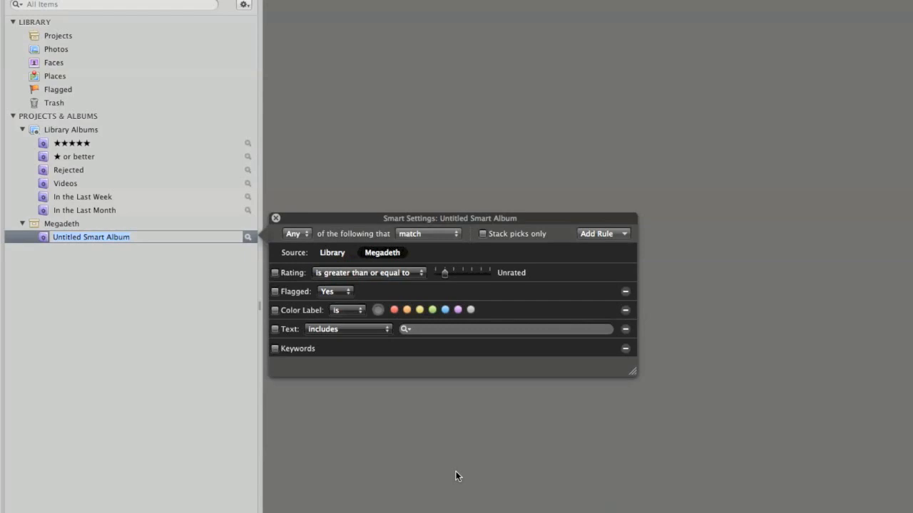
{"action": "left_click", "coordinate": [275, 349]}
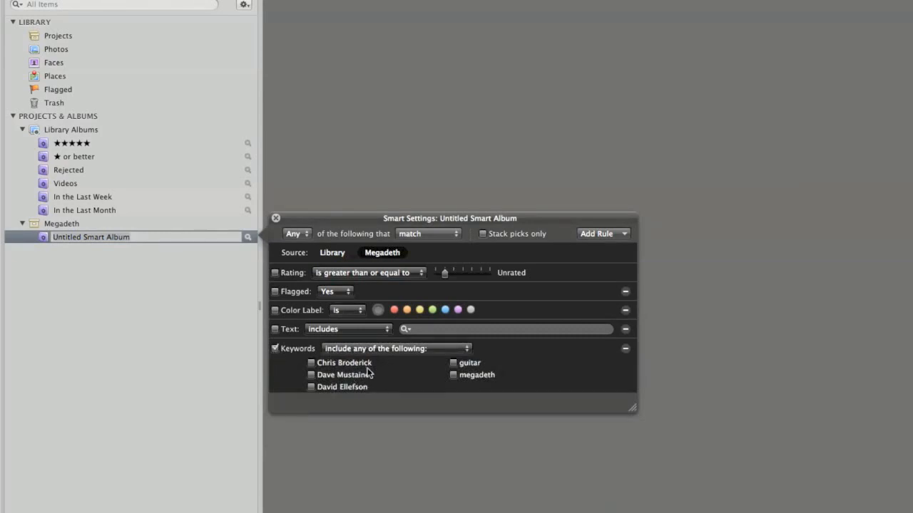
{"action": "left_click", "coordinate": [310, 375]}
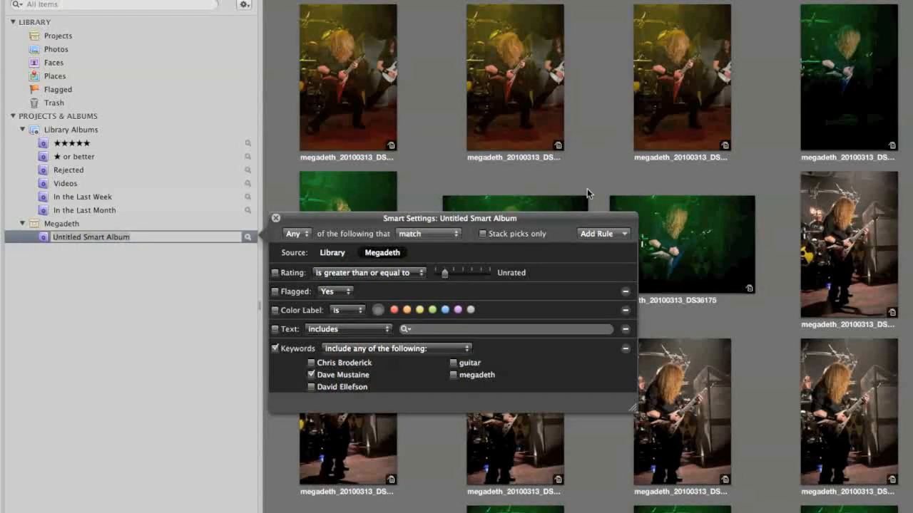
Step: Rename the new smart album as Dave Mustaine and close its smart settings
{"action": "left_click", "coordinate": [156, 237]}
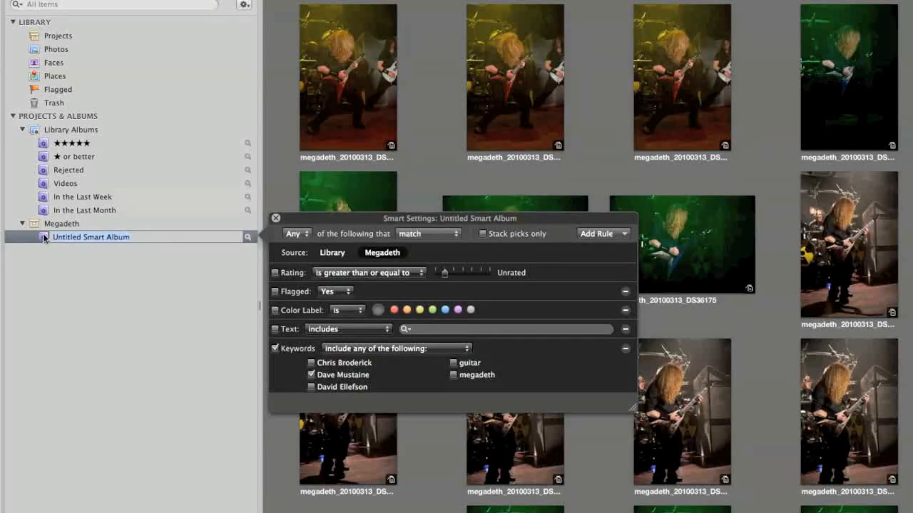
{"action": "type", "text": "Dave Mu"}
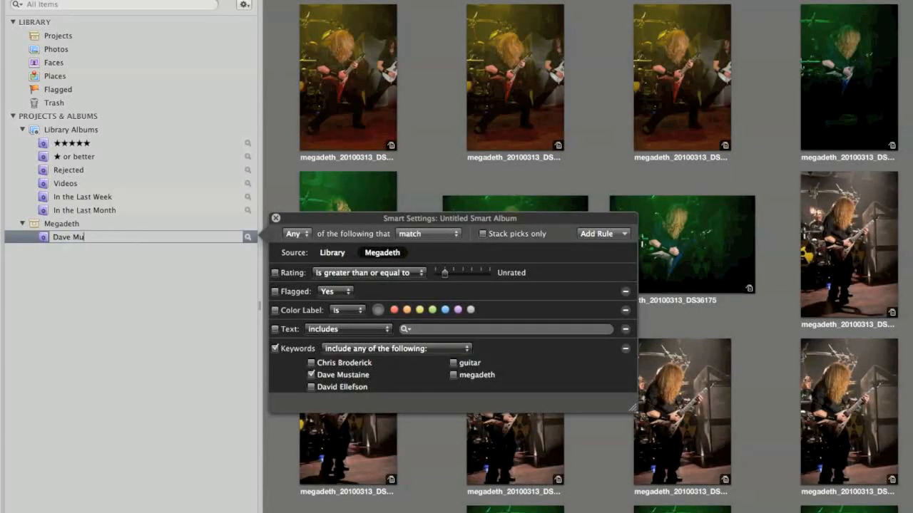
{"action": "type", "text": "staine"}
{"action": "key", "text": "Return"}
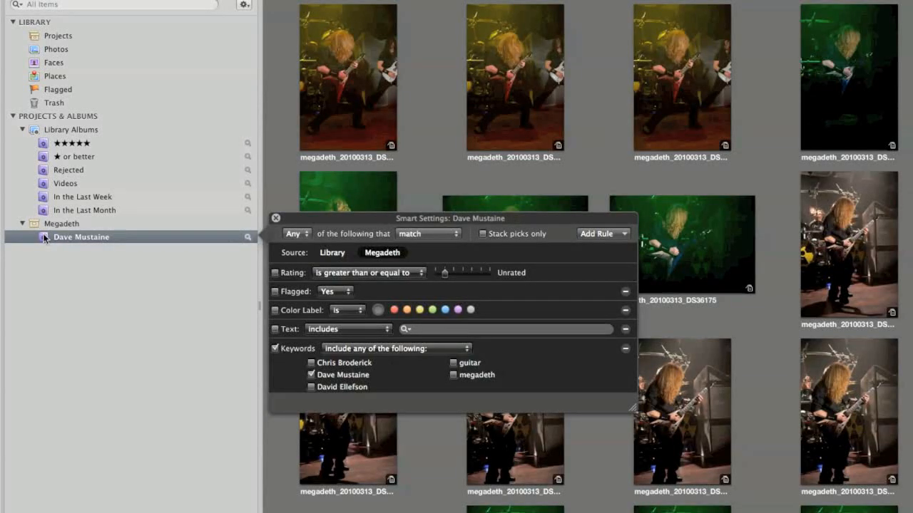
{"action": "left_click", "coordinate": [275, 218]}
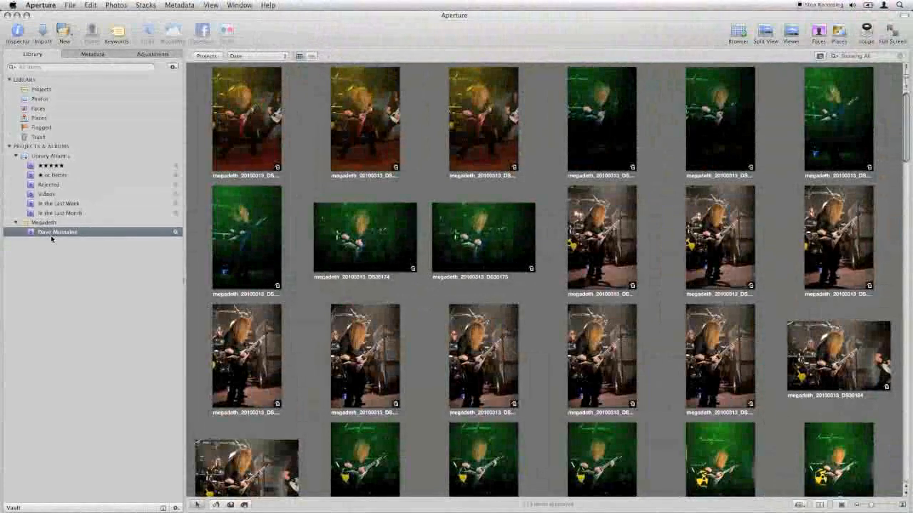
Step: Compare the photos of the whole Megadeth project with those in the Dave Mustaine smart album
{"action": "left_click", "coordinate": [53, 223]}
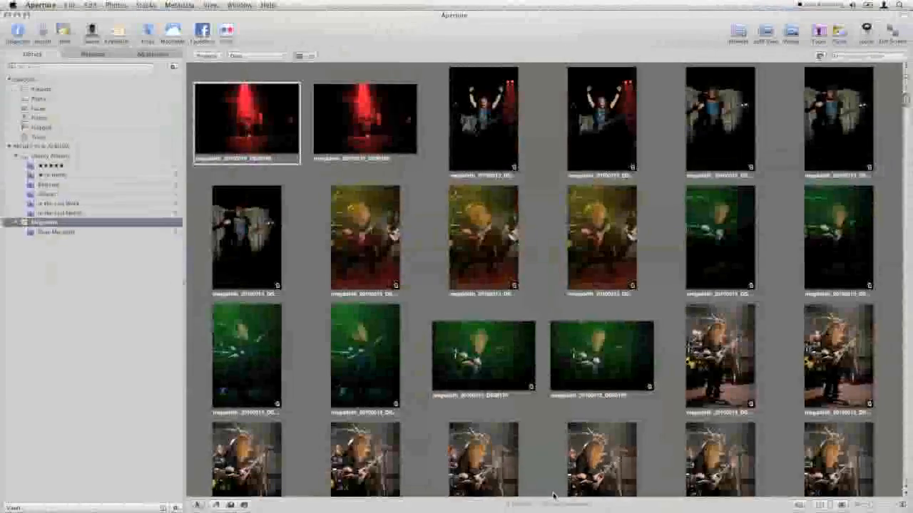
{"action": "left_click", "coordinate": [56, 233]}
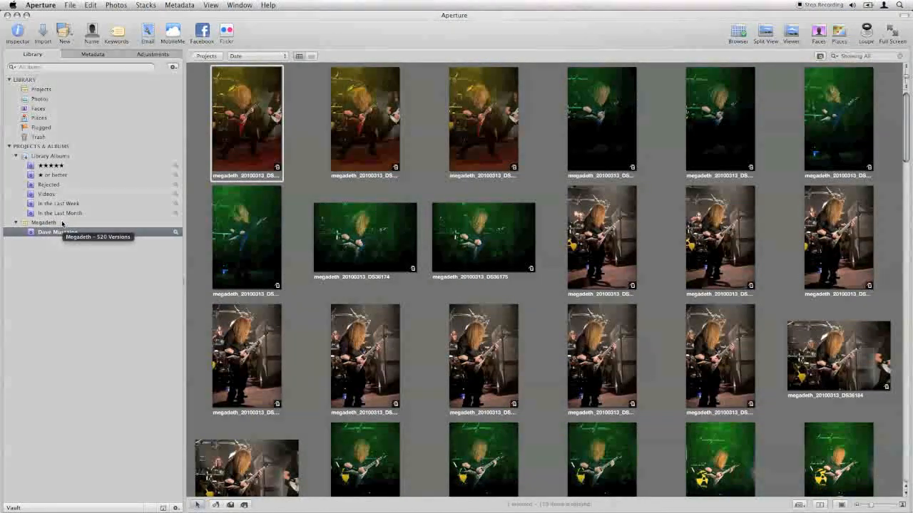
Step: Add another smart album inside the Megadeth project
{"action": "left_click", "coordinate": [62, 220]}
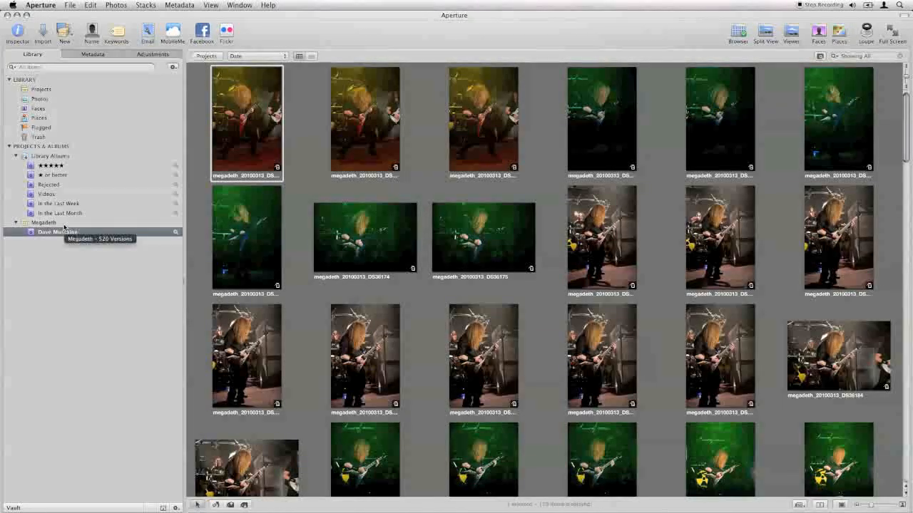
{"action": "left_click", "coordinate": [70, 37]}
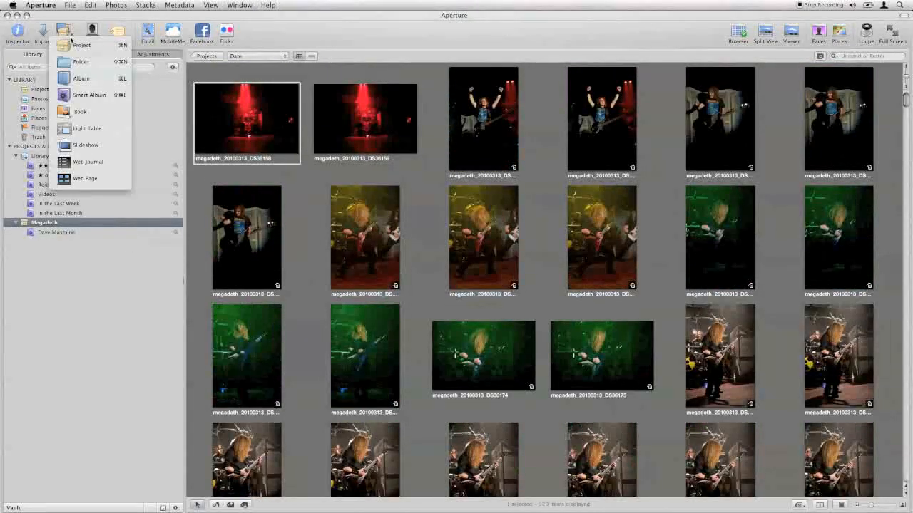
{"action": "left_click", "coordinate": [92, 95]}
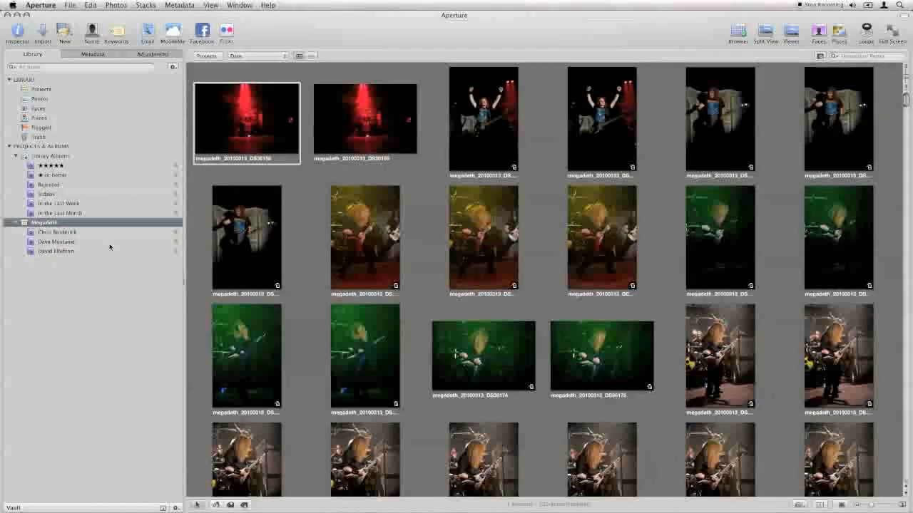
Step: Collapse the Library section and the Library Albums group
{"action": "left_click", "coordinate": [9, 80]}
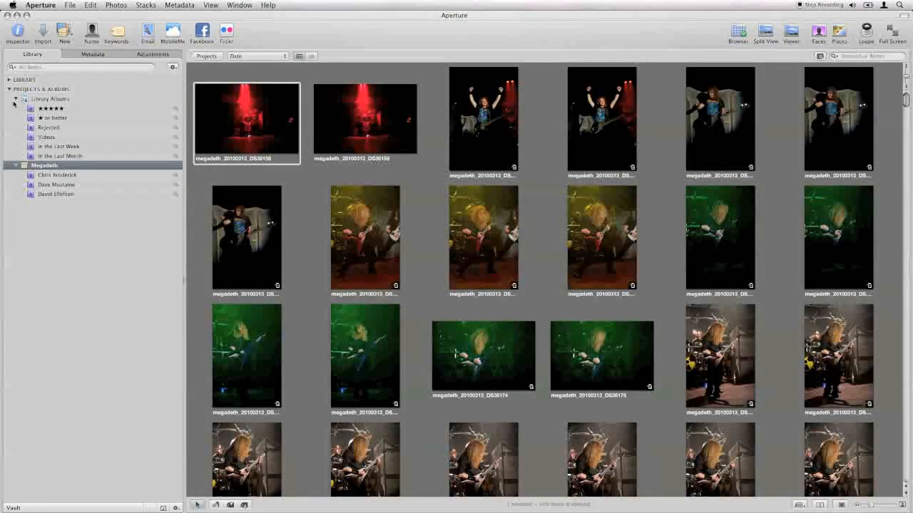
{"action": "left_click", "coordinate": [15, 100]}
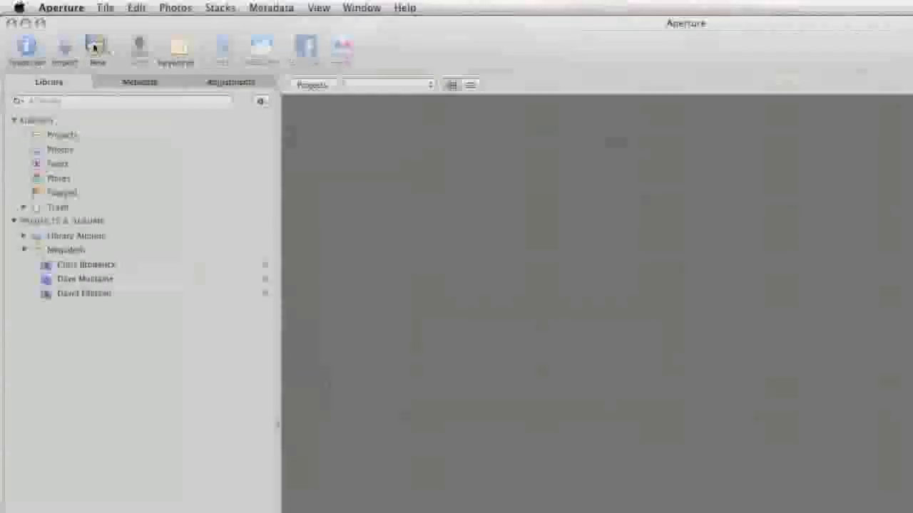
Step: Create a smart album that draws on the entire library and name it 50 mm f1.4
{"action": "left_click", "coordinate": [92, 43]}
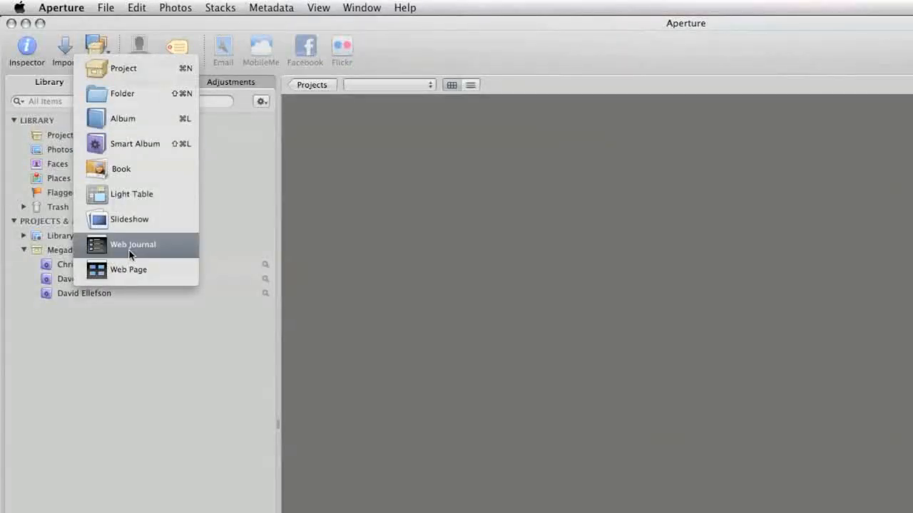
{"action": "left_click", "coordinate": [150, 144]}
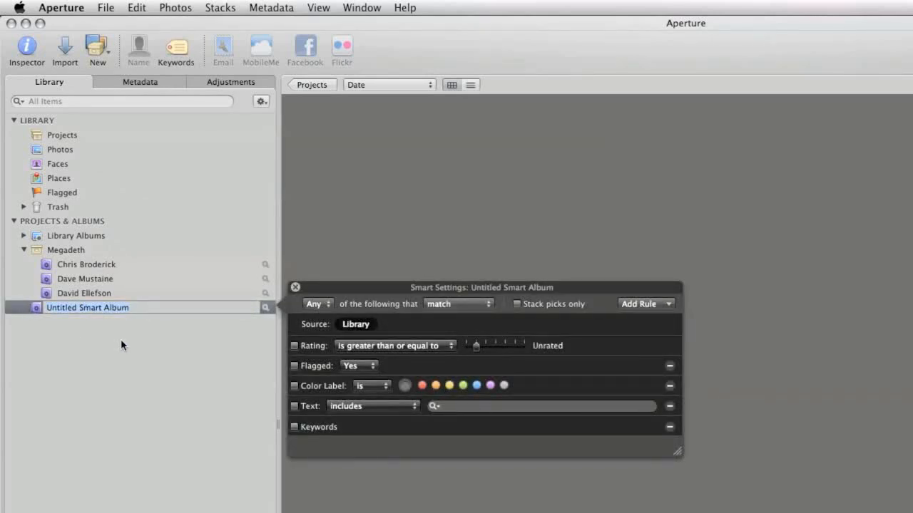
{"action": "type", "text": "%0"}
{"action": "type", "text": "f1.4"}
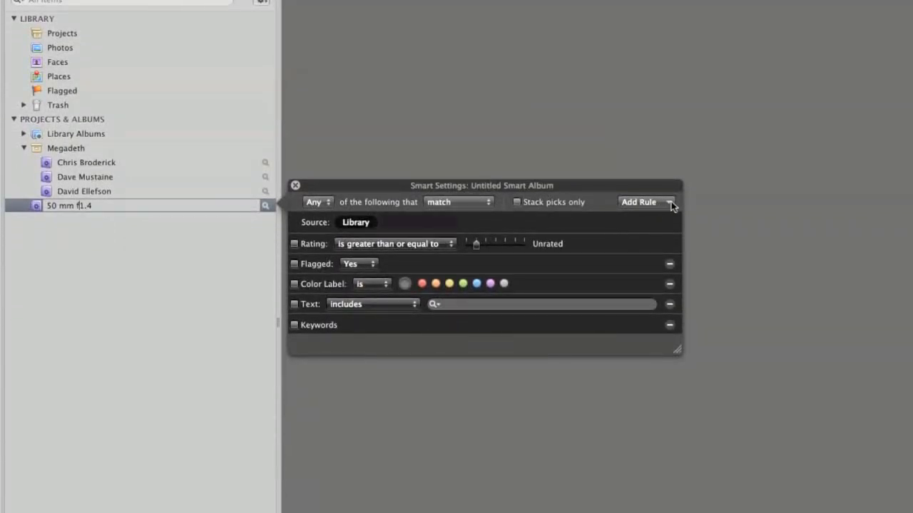
Step: Add an EXIF rule to the 50 mm f1.4 smart album and base it on the Lens field
{"action": "left_click", "coordinate": [670, 203]}
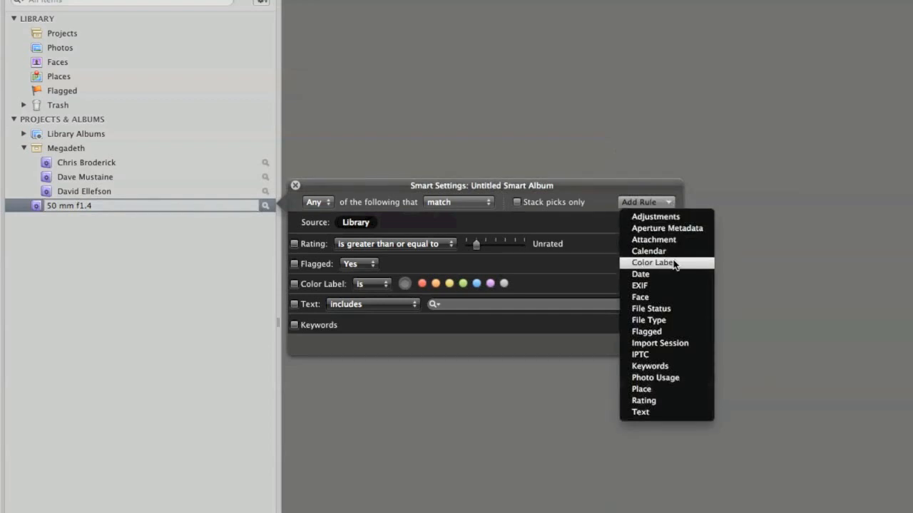
{"action": "left_click", "coordinate": [641, 287]}
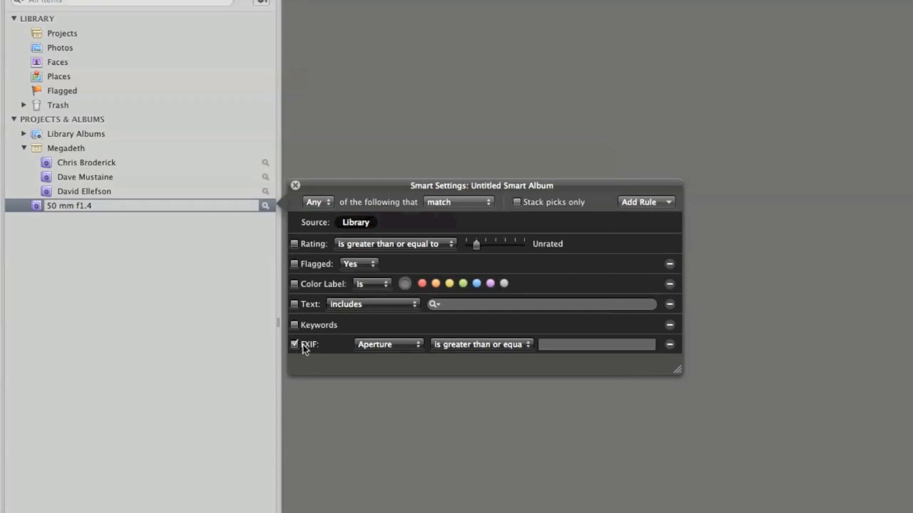
{"action": "left_click", "coordinate": [419, 347]}
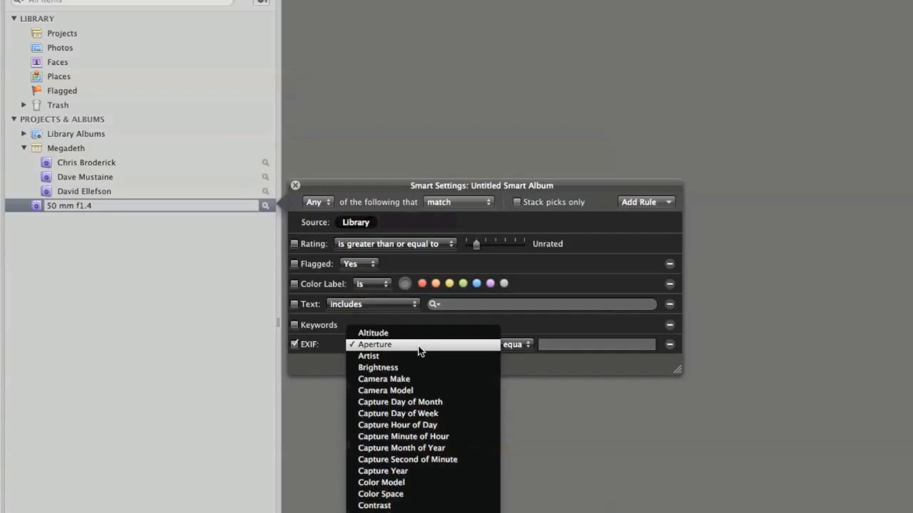
{"action": "scroll", "coordinate": [419, 350], "scroll_direction": "down", "scroll_amount": 10}
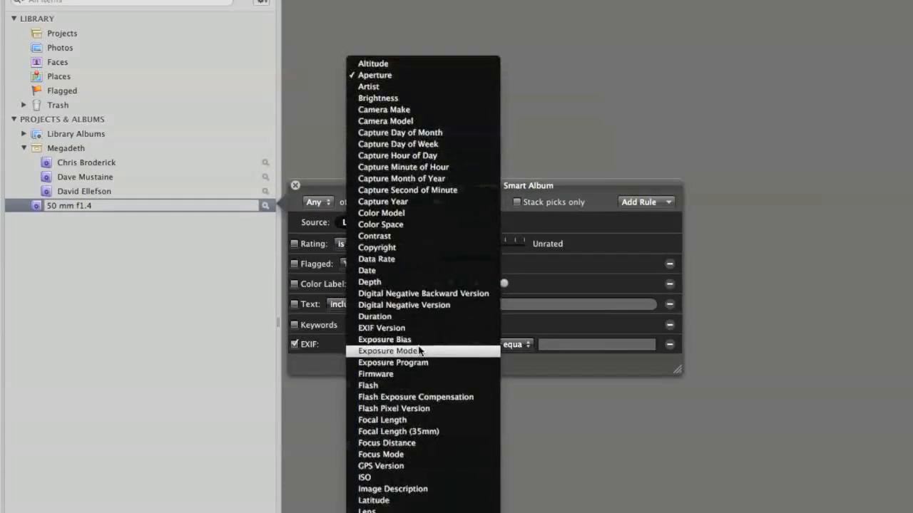
{"action": "scroll", "coordinate": [419, 350], "scroll_direction": "down", "scroll_amount": 4}
{"action": "scroll", "coordinate": [420, 350], "scroll_direction": "down", "scroll_amount": 3}
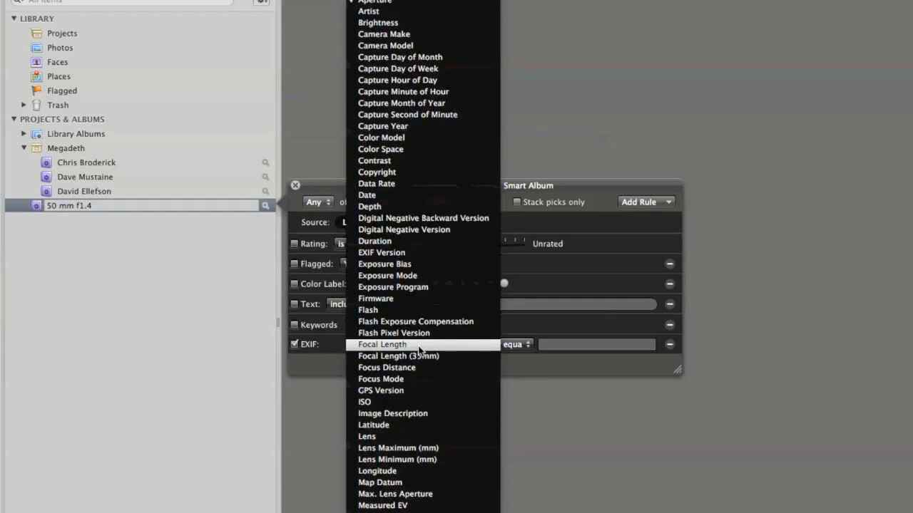
{"action": "scroll", "coordinate": [420, 349], "scroll_direction": "down", "scroll_amount": 2}
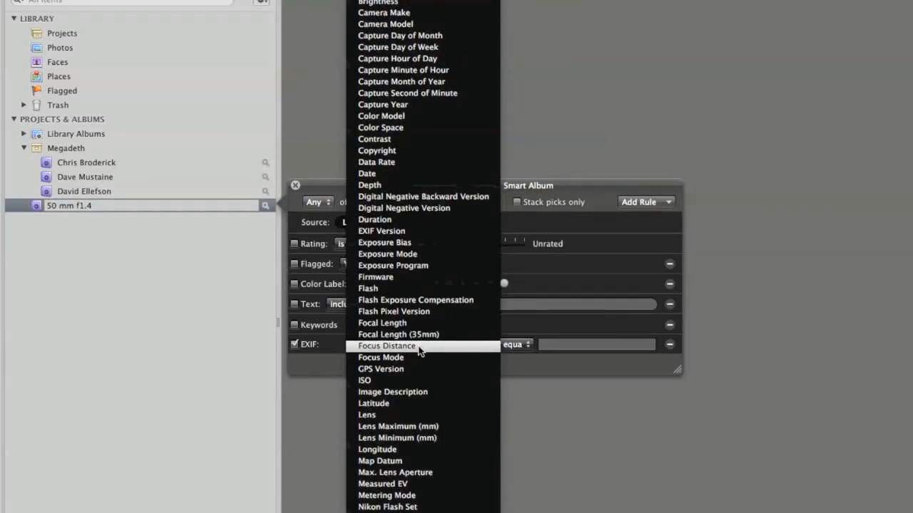
{"action": "scroll", "coordinate": [420, 351], "scroll_direction": "down", "scroll_amount": 6}
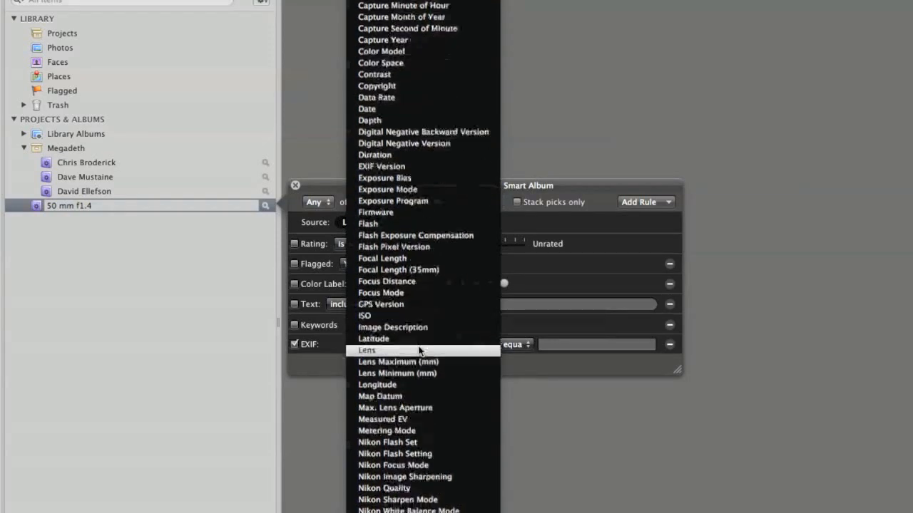
{"action": "left_click", "coordinate": [373, 351]}
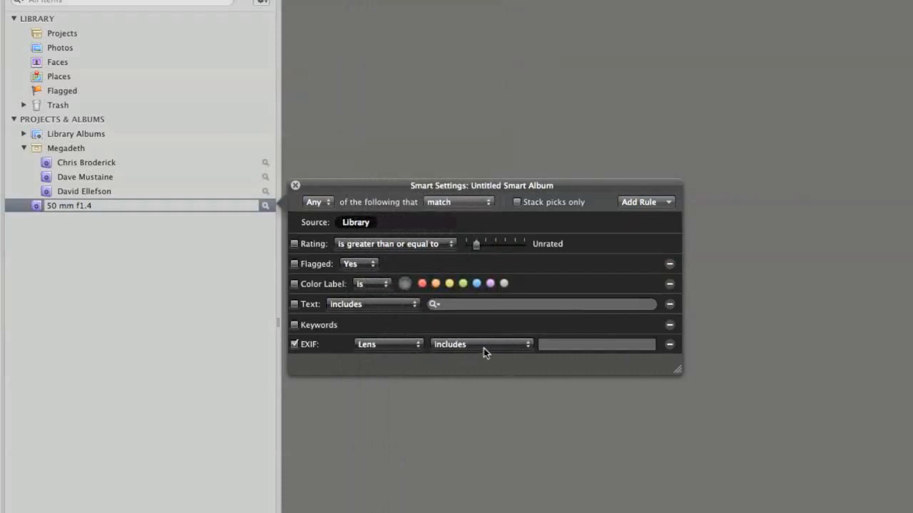
Step: Set the Lens rule to include 50mm and close the album's smart settings
{"action": "left_click", "coordinate": [573, 348]}
{"action": "type", "text": "5"}
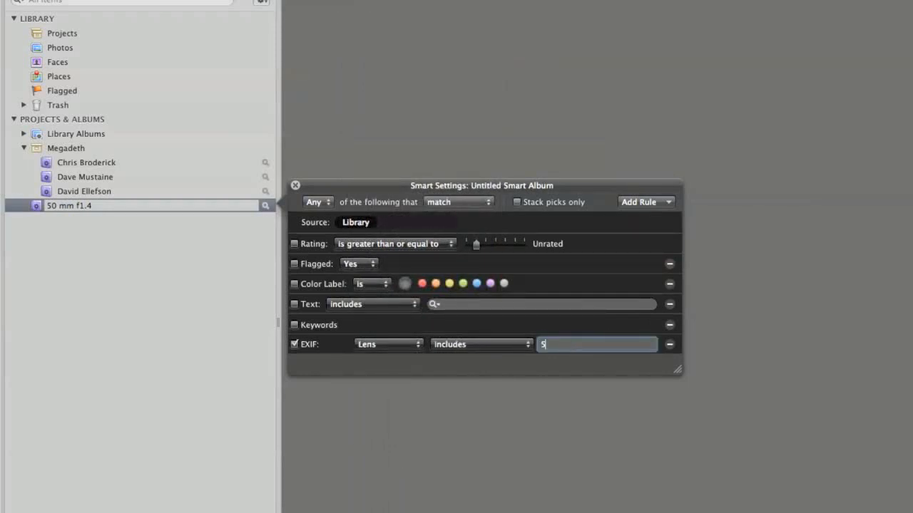
{"action": "type", "text": "0mm"}
{"action": "key", "text": "Return"}
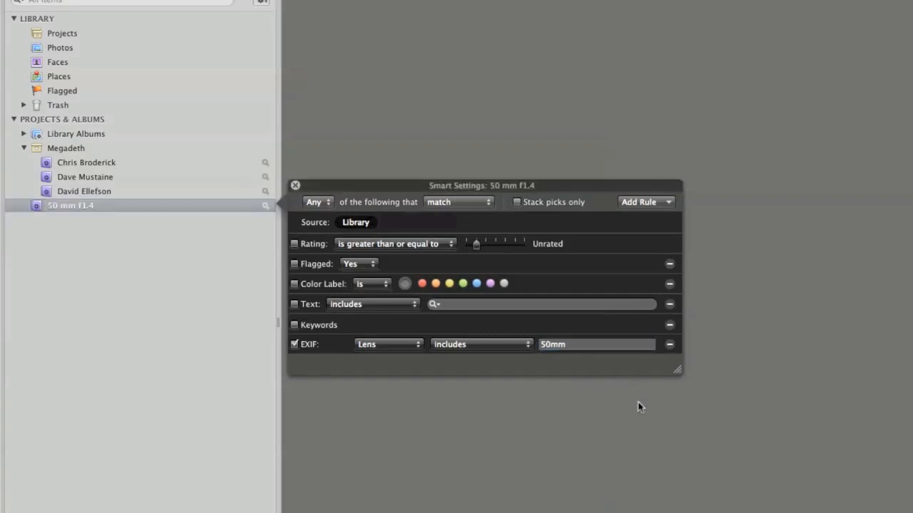
{"action": "left_click", "coordinate": [295, 187]}
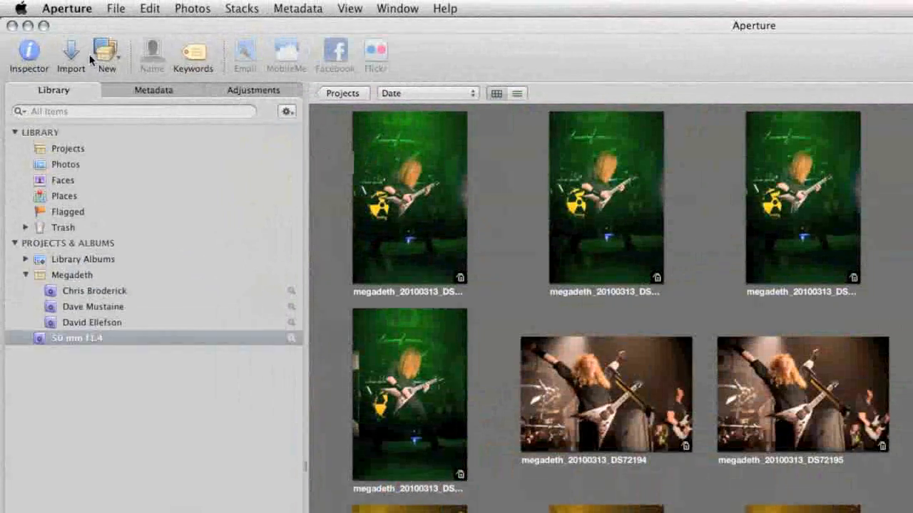
Step: Create another library-wide smart album named 24-70mm f2.8
{"action": "left_click", "coordinate": [62, 35]}
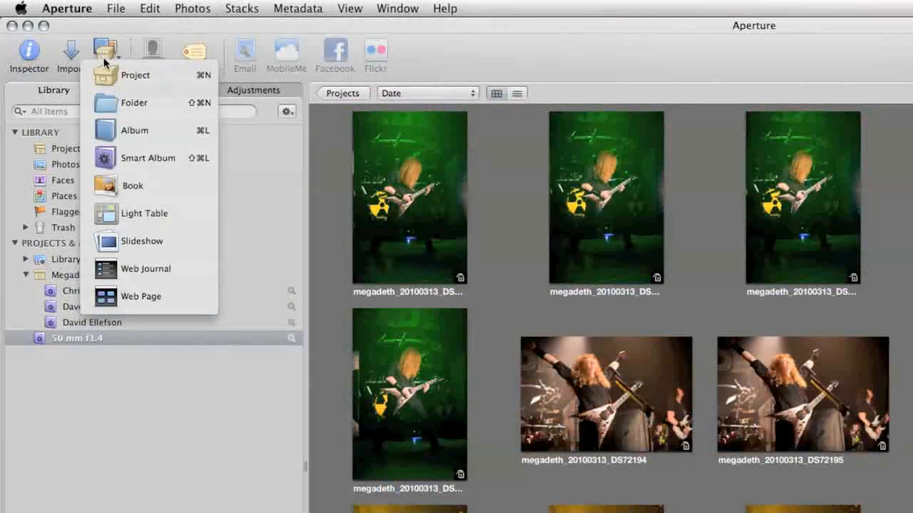
{"action": "left_click", "coordinate": [149, 157]}
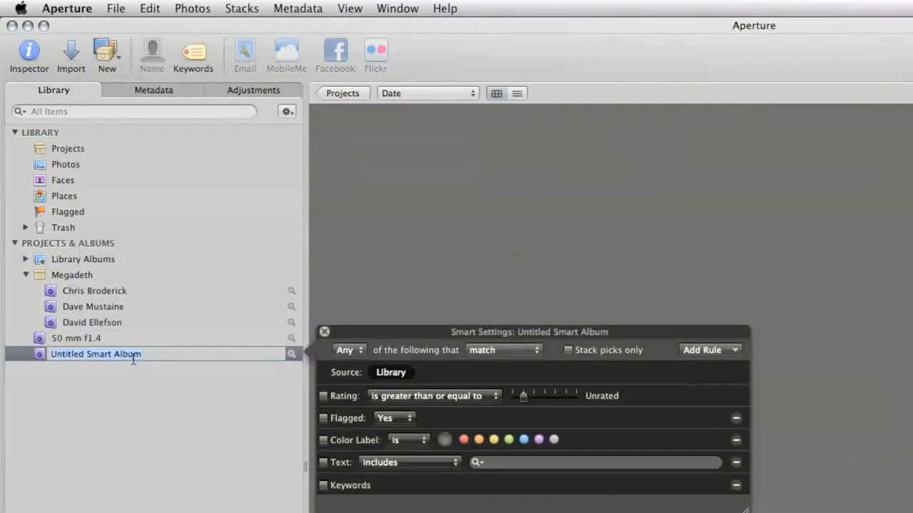
{"action": "type", "text": "24-"}
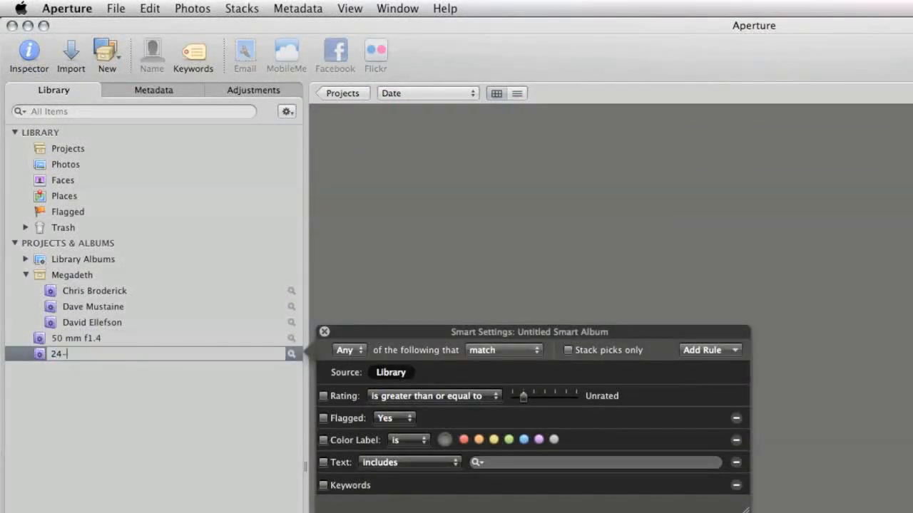
{"action": "type", "text": "70mm f2.8"}
{"action": "key", "text": "Return"}
Step: Add an EXIF rule to the 24-70mm f2.8 smart album and base it on the Lens field
{"action": "left_click", "coordinate": [735, 350]}
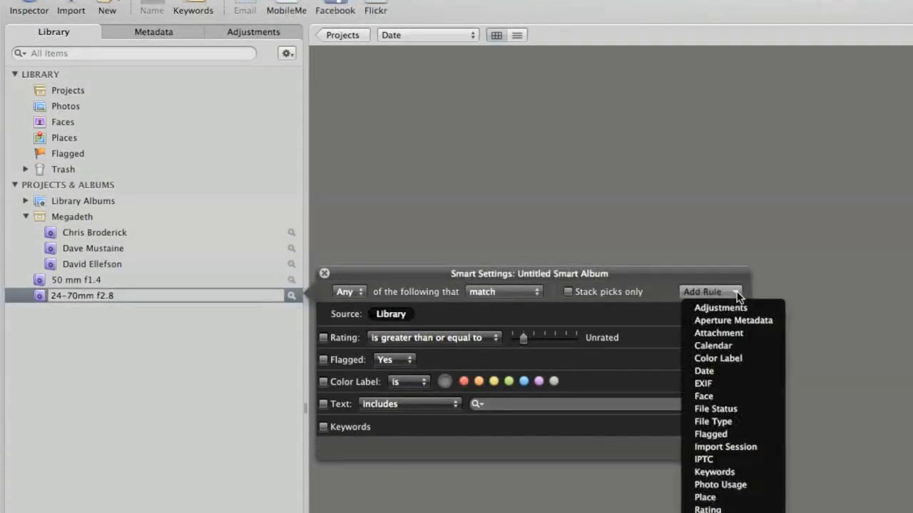
{"action": "left_click", "coordinate": [727, 385]}
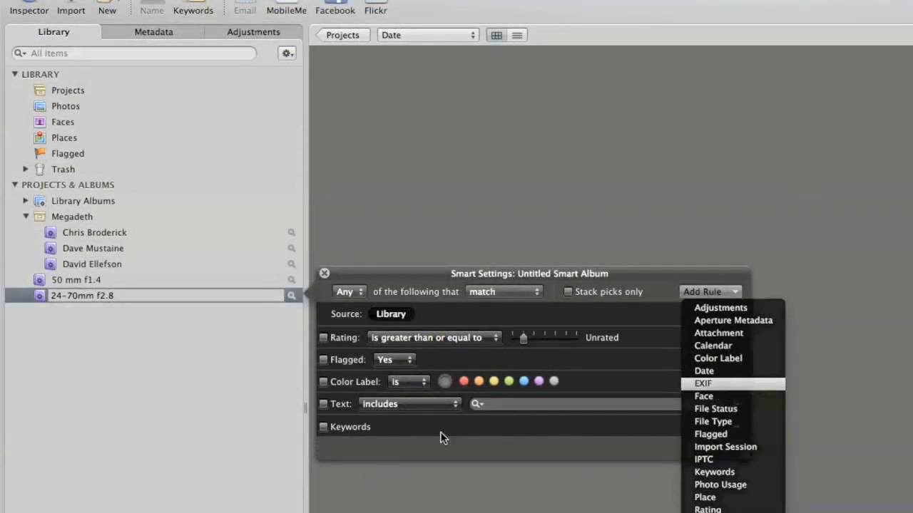
{"action": "left_click", "coordinate": [329, 448]}
{"action": "left_click", "coordinate": [415, 447]}
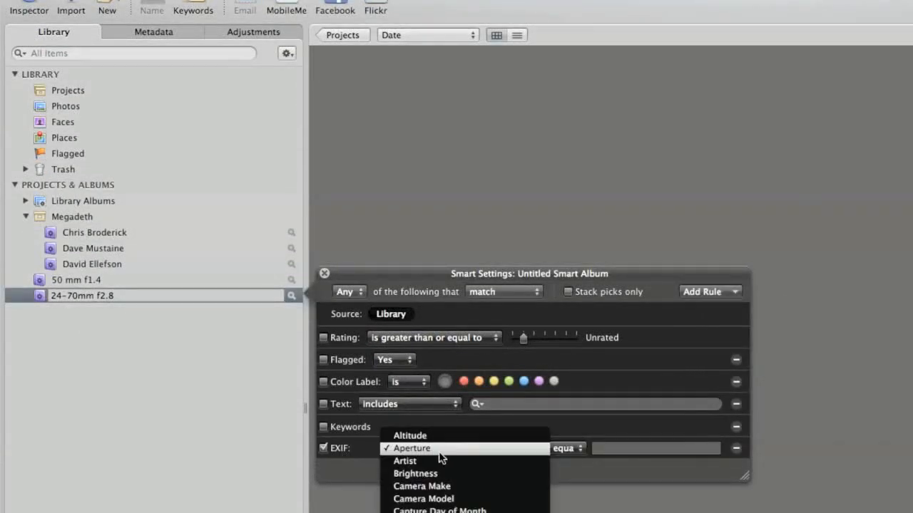
{"action": "scroll", "coordinate": [442, 459], "scroll_direction": "down", "scroll_amount": 4}
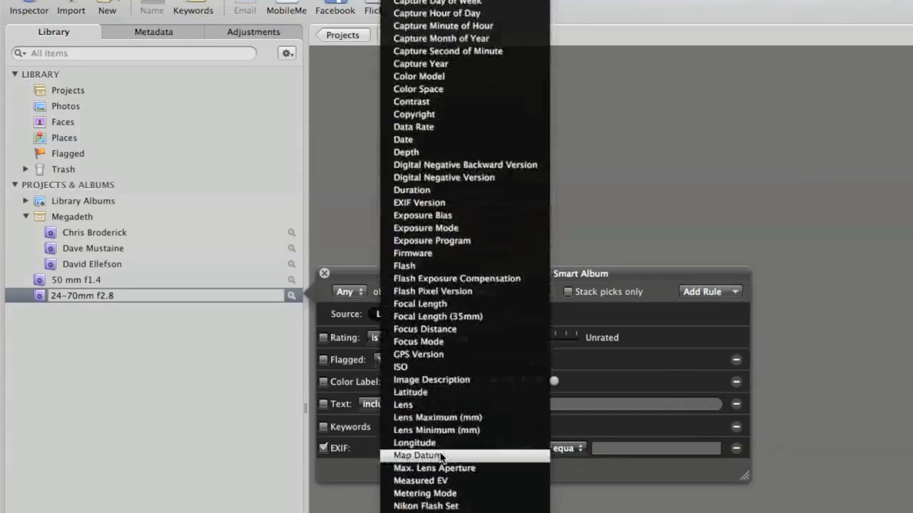
{"action": "left_click", "coordinate": [428, 404]}
Step: Set the Lens rule to include 24-70mm, close the smart settings and commit the album name
{"action": "left_click", "coordinate": [608, 450]}
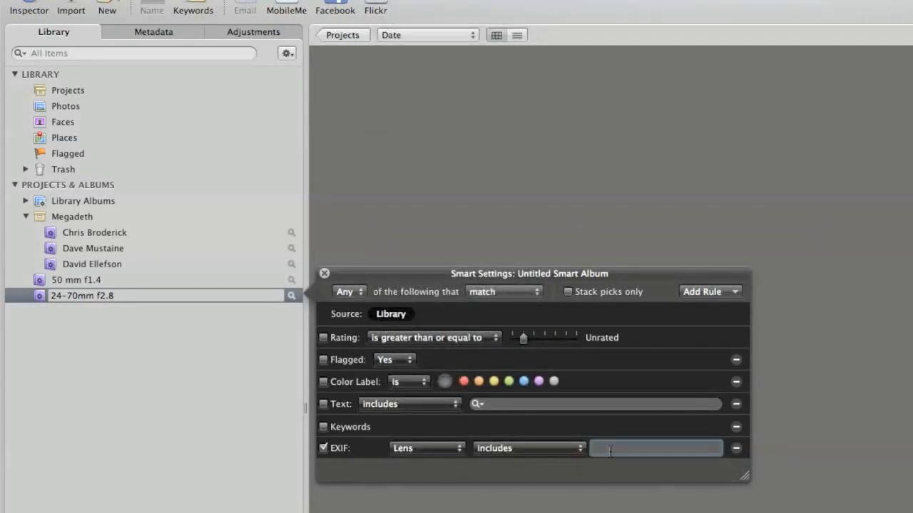
{"action": "type", "text": "24-70mm"}
{"action": "key", "text": "Return"}
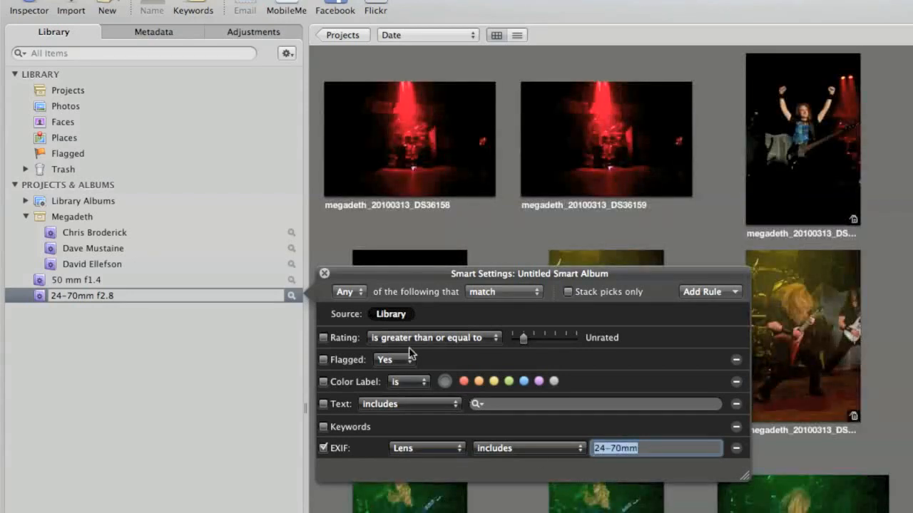
{"action": "left_click", "coordinate": [325, 273]}
{"action": "left_click", "coordinate": [236, 330]}
Step: Browse the photos gathered in the 24-70mm f2.8 smart album
{"action": "left_click", "coordinate": [136, 279]}
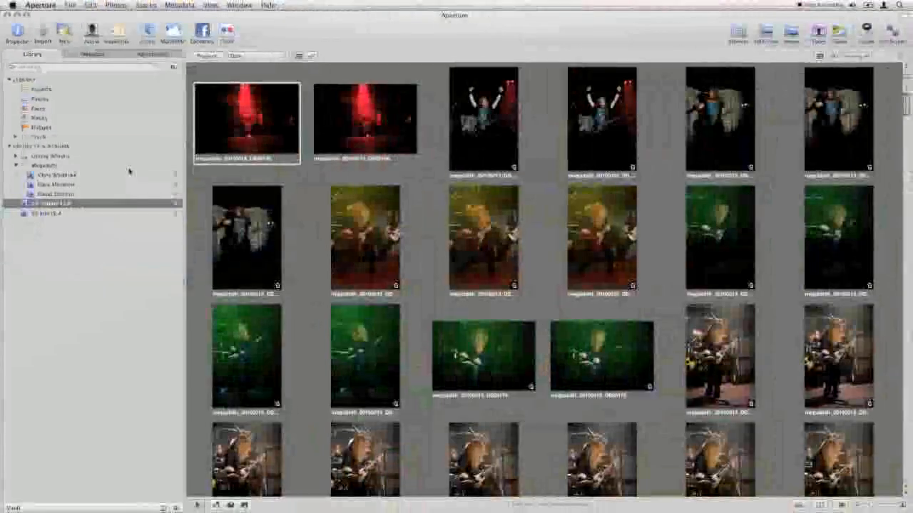
{"action": "scroll", "coordinate": [566, 336], "scroll_direction": "down", "scroll_amount": 5}
{"action": "scroll", "coordinate": [338, 236], "scroll_direction": "up", "scroll_amount": 6}
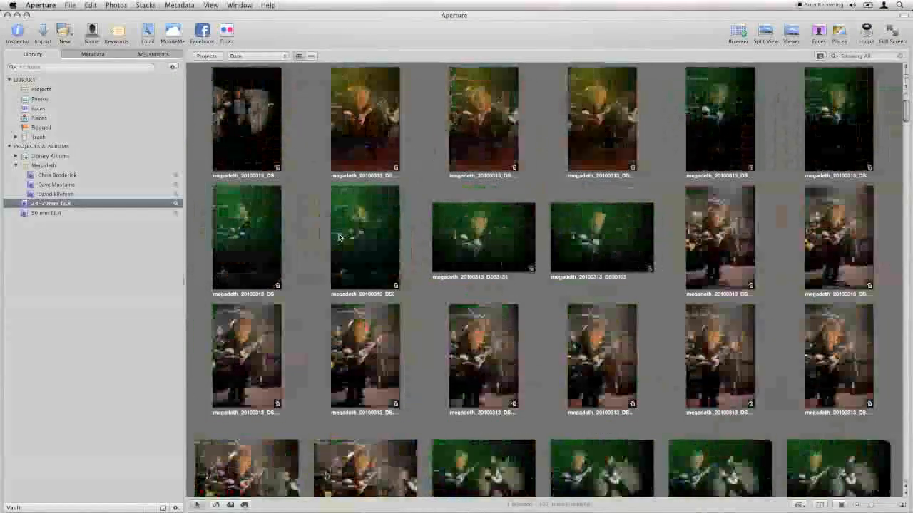